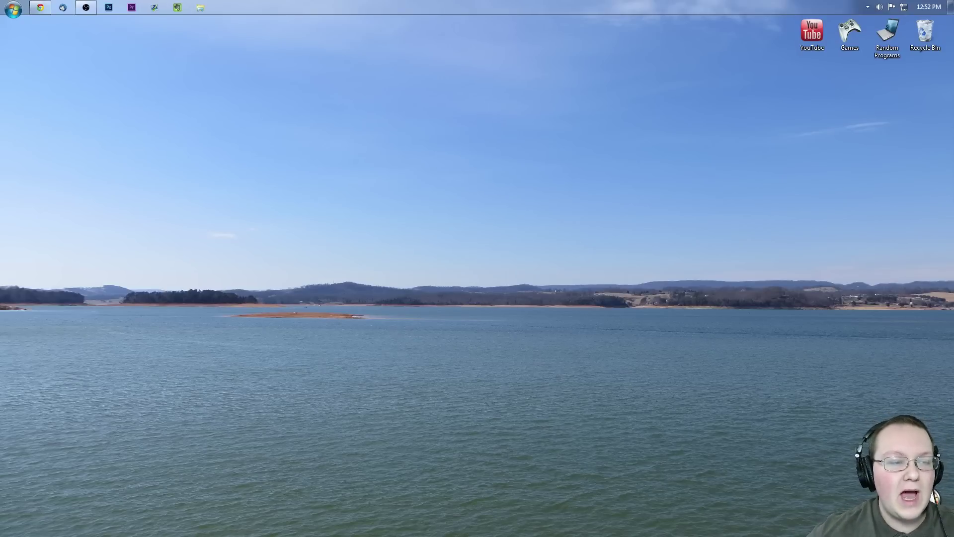
Go to the OptiFine 1.8.3 HD U A3 mirror download page and close the ad tab
click(41, 8)
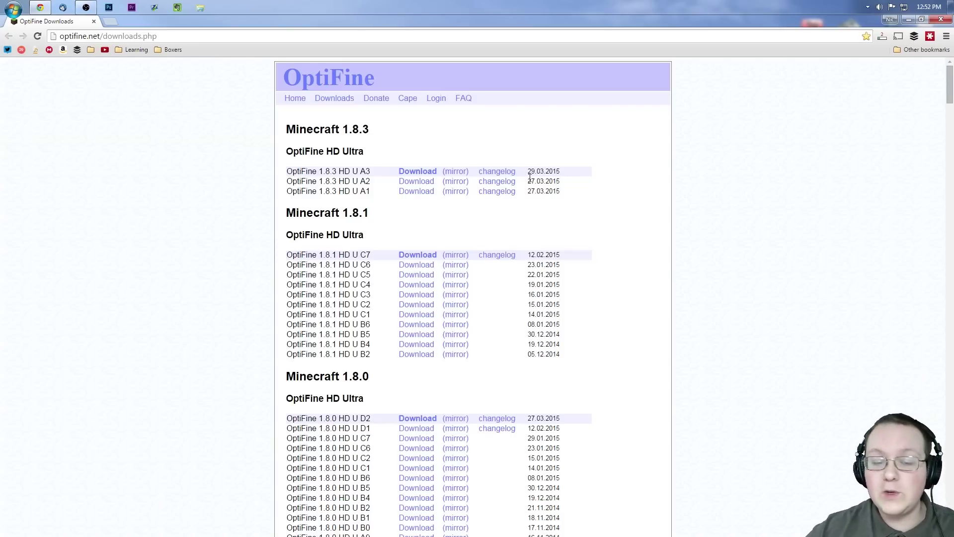
click(451, 174)
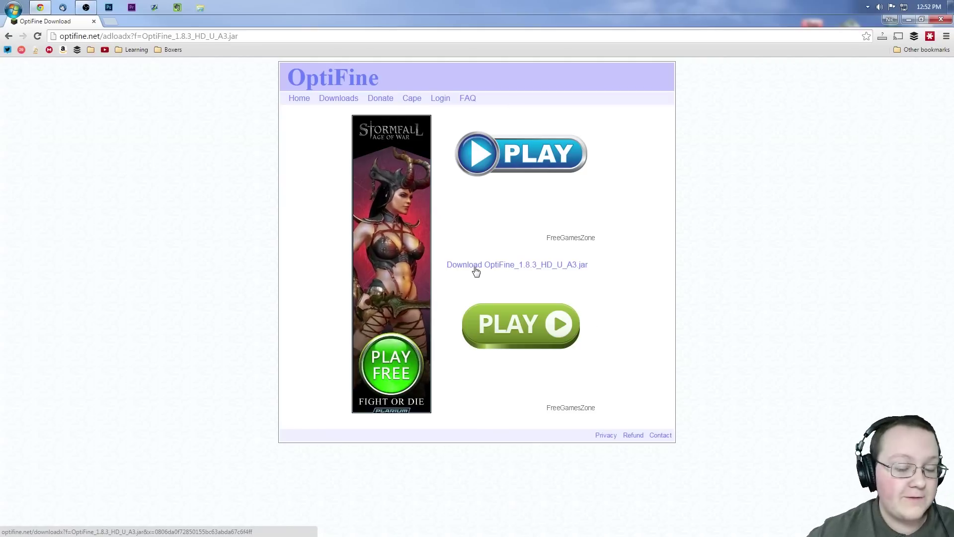
click(486, 268)
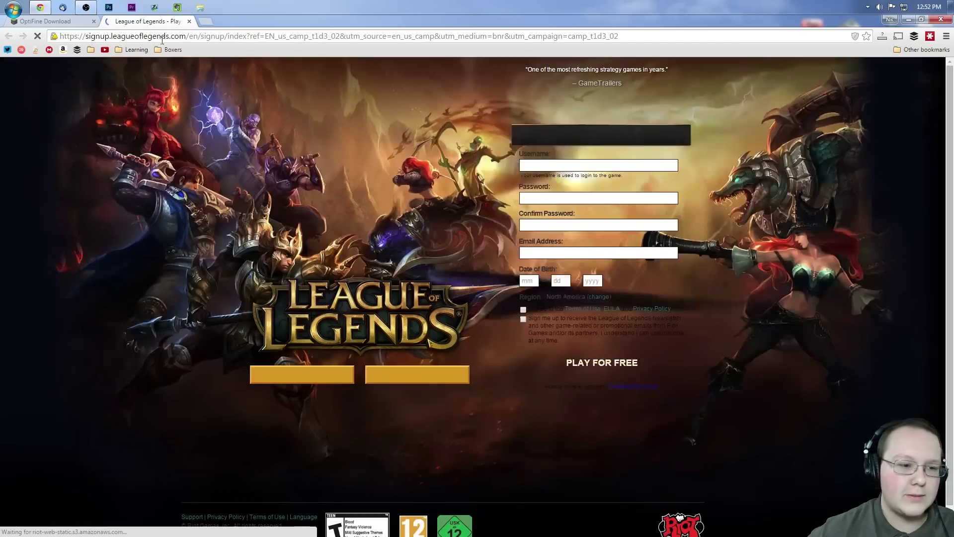
click(189, 21)
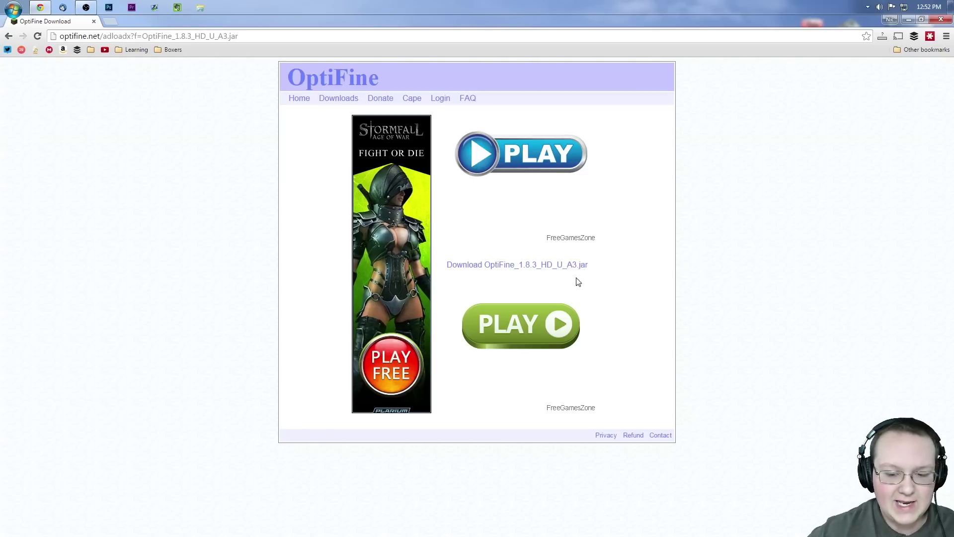
Download OptiFine_1.8.3_HD_U_A3.jar, keep it despite the warning, and place it on the desktop
click(528, 267)
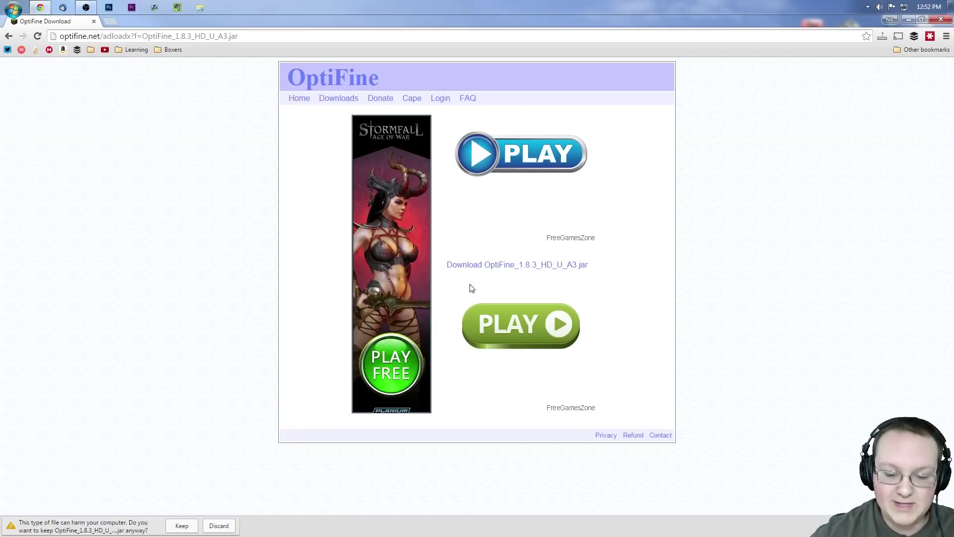
click(182, 525)
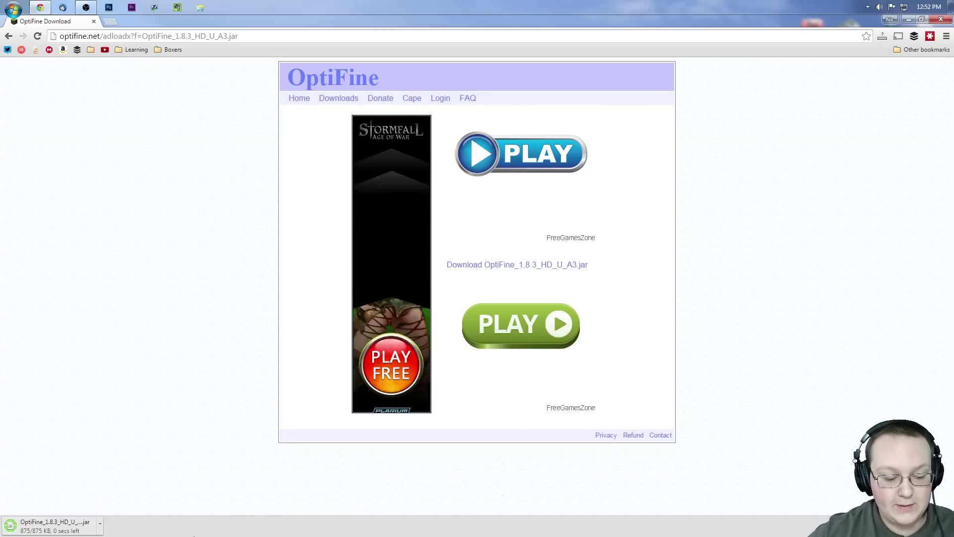
click(907, 19)
drag(18, 32, 537, 84)
Run OptiFine_1.8.3_HD_U_A3.jar with Java, install it, and dismiss the success message
click(537, 214)
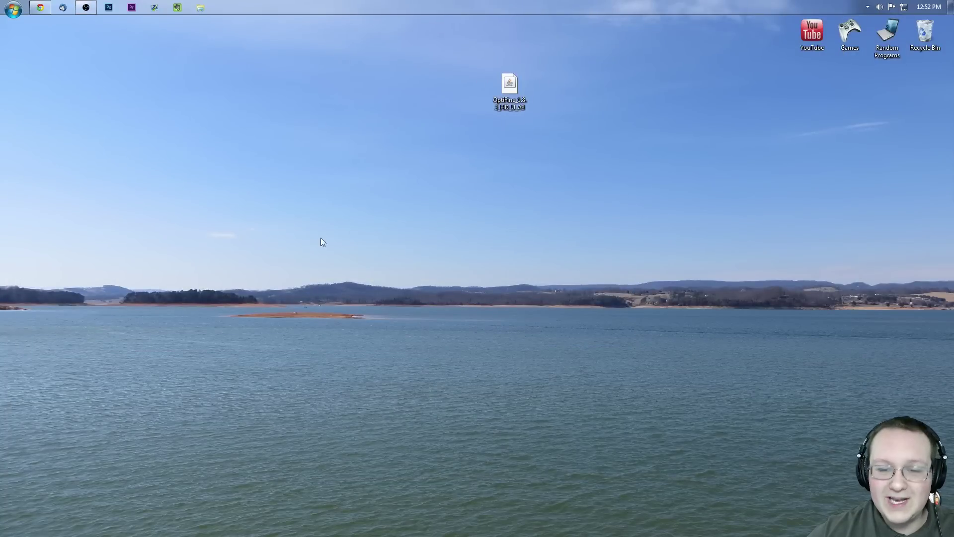
right_click(508, 92)
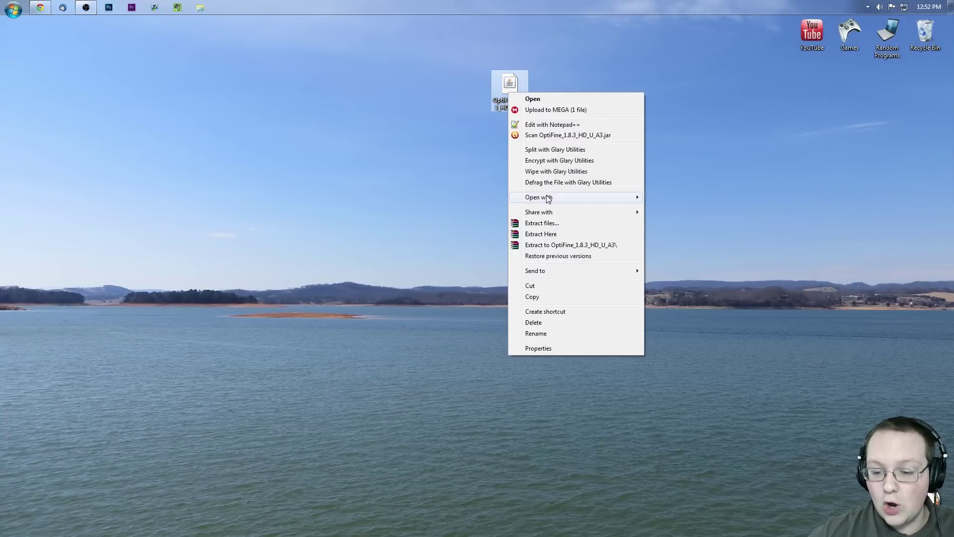
mouse_move(548, 197)
click(666, 198)
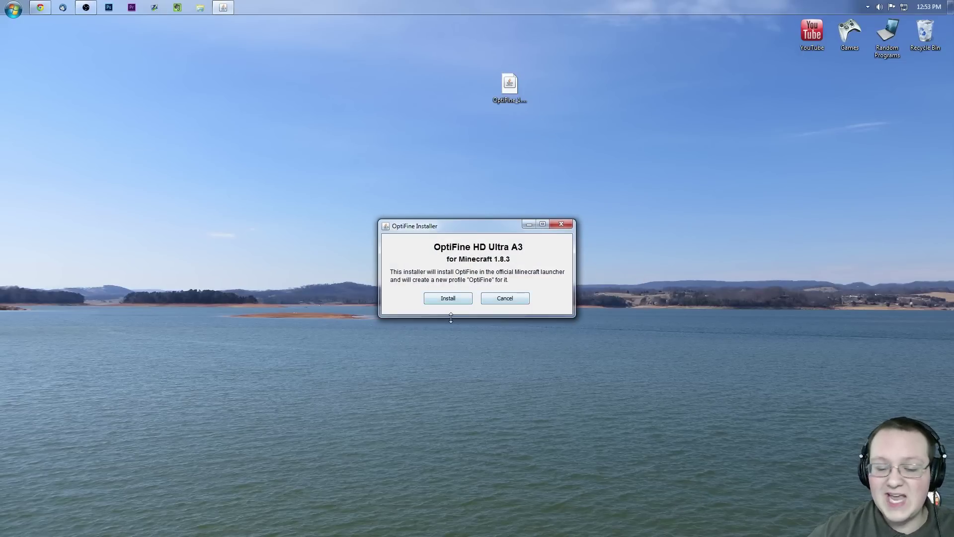
click(452, 301)
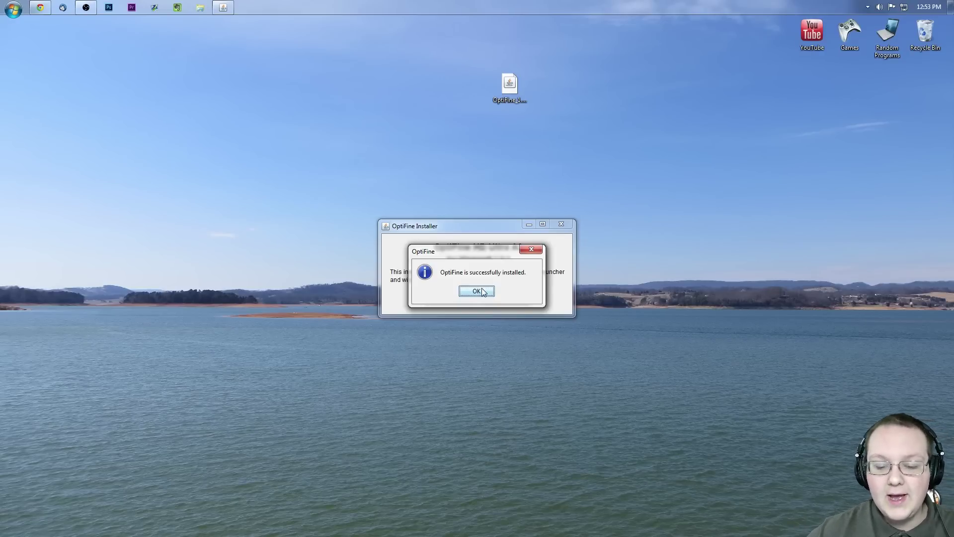
click(483, 292)
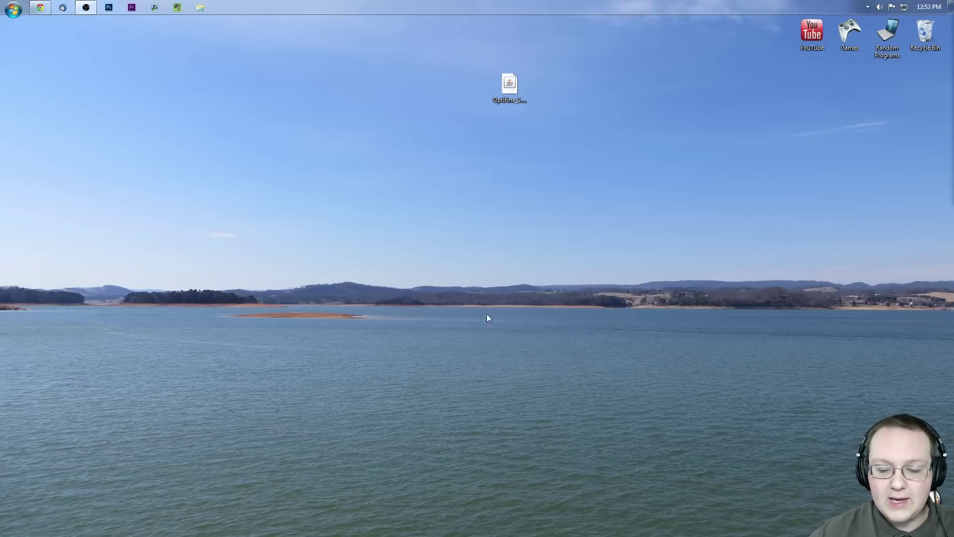
Launch Minecraft.exe from the Games > Minecraft folder and close the folder window
double_click(836, 25)
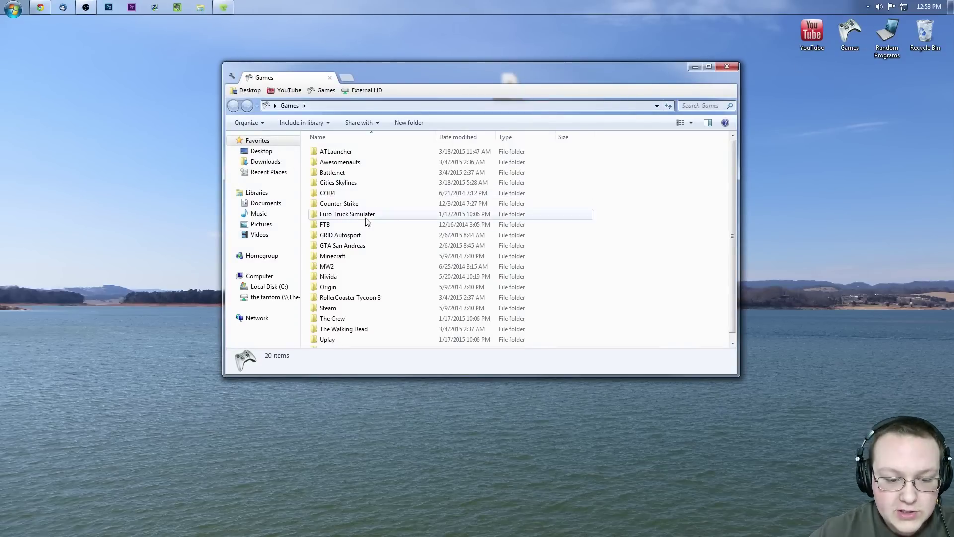
double_click(354, 256)
double_click(367, 155)
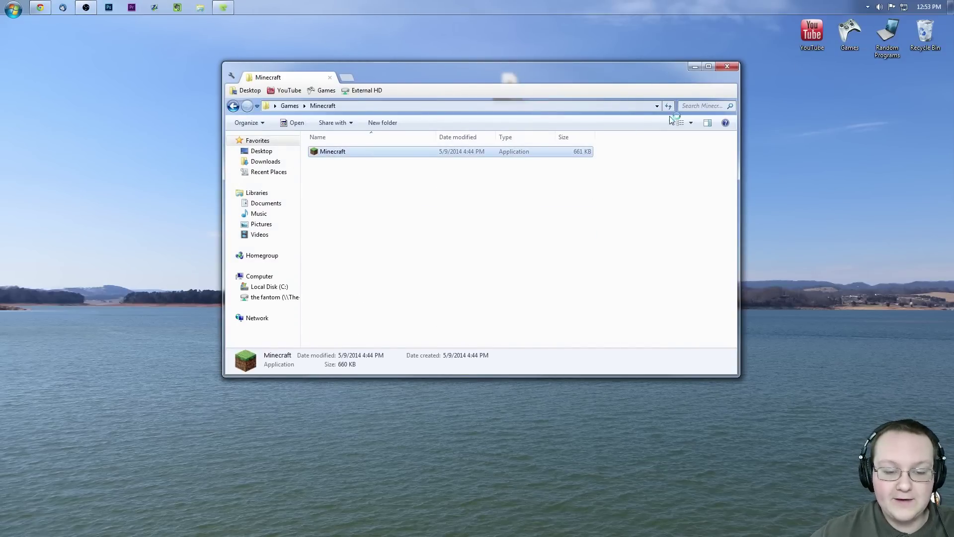
click(722, 73)
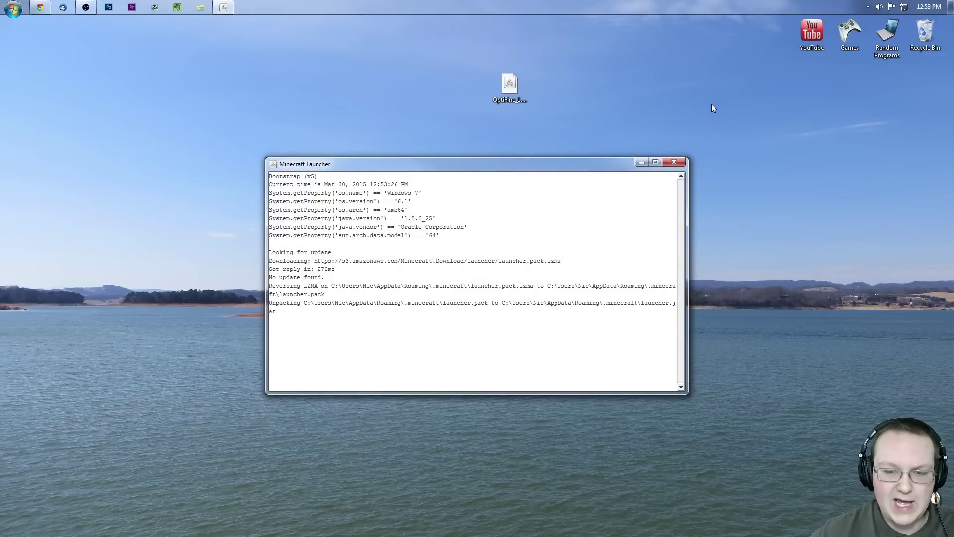
click(510, 98)
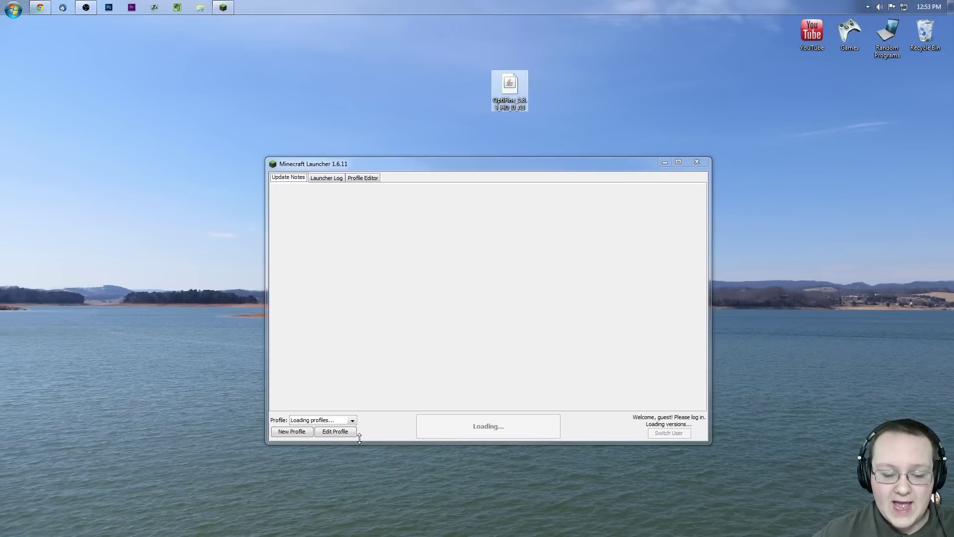
Switch the launcher profile to NicsGames and open its Profile Editor
click(336, 422)
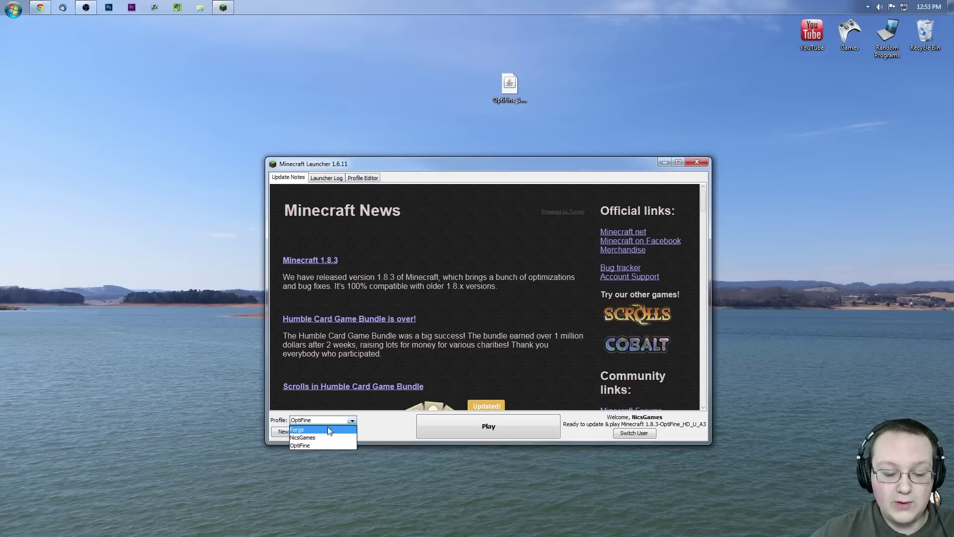
click(315, 437)
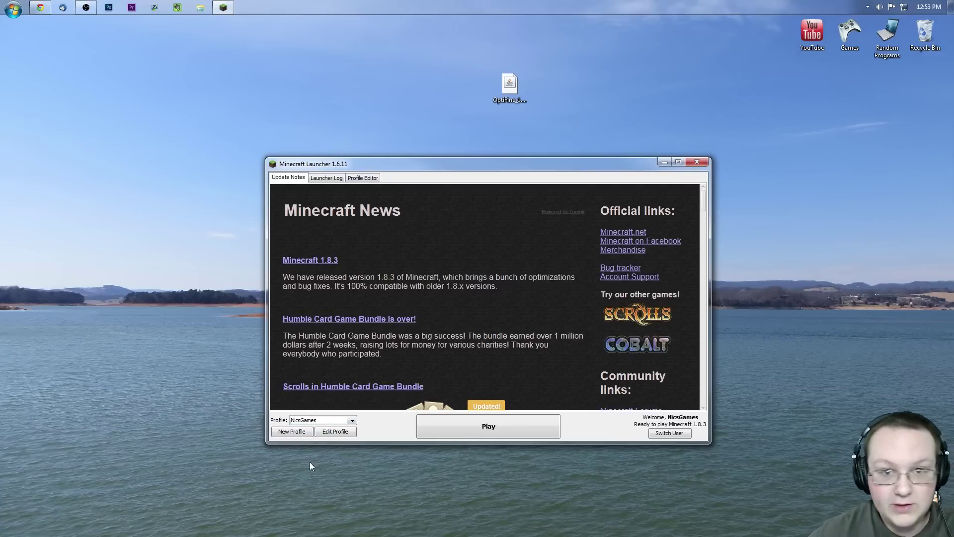
click(336, 432)
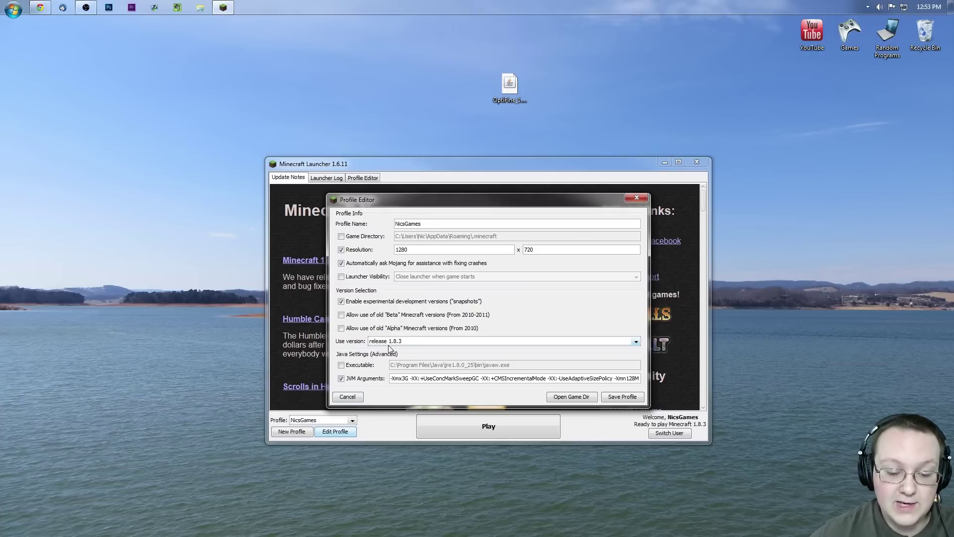
Set the profile version to release 1.8.3-OptiFine_HD_U_A3, save it, and press Play
click(392, 343)
scroll(392, 355, up, 1)
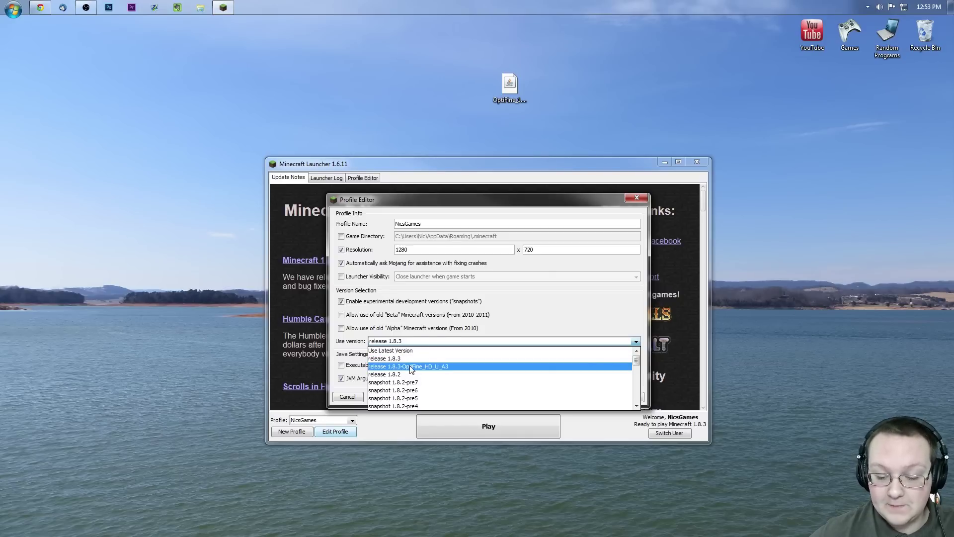
click(410, 368)
click(636, 396)
click(465, 435)
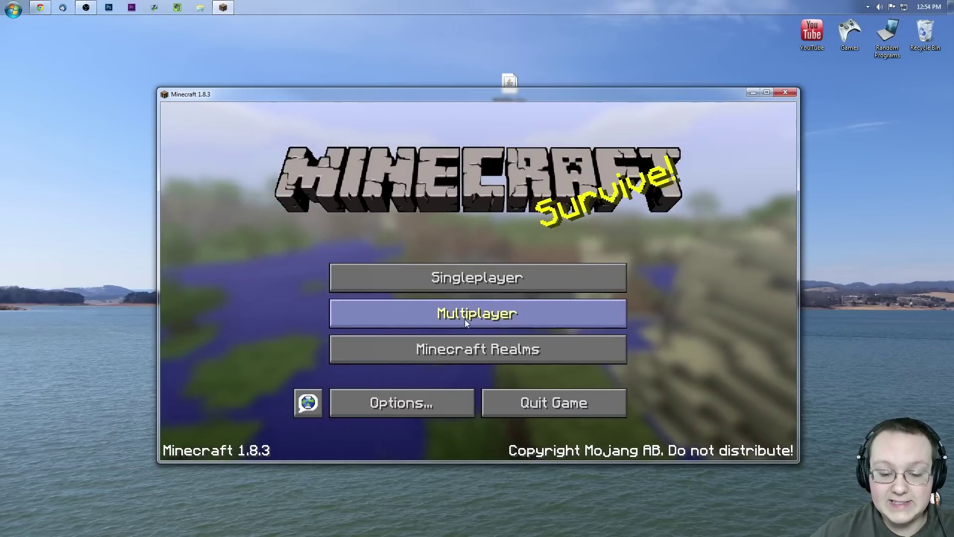
Review the OptiFine Video Settings under Options, then return to the title screen
click(461, 396)
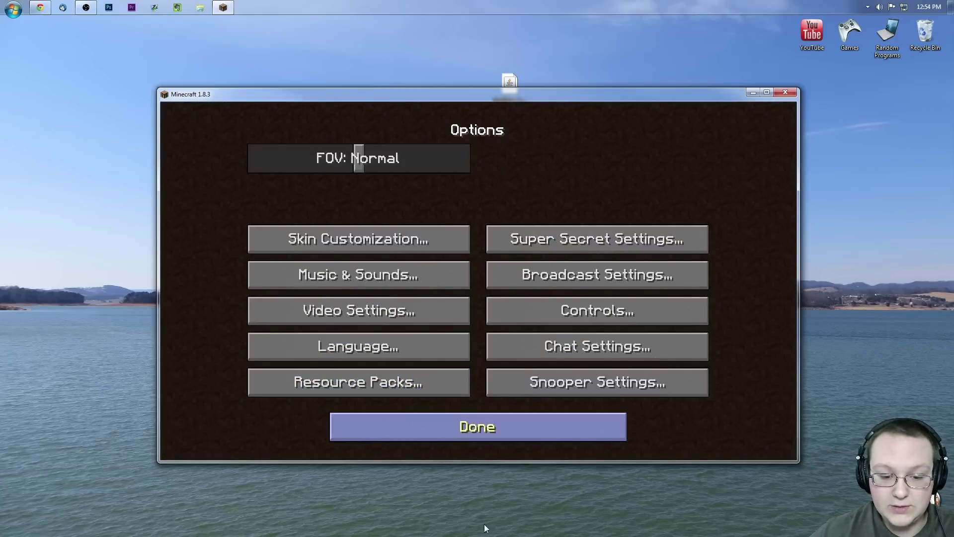
click(387, 321)
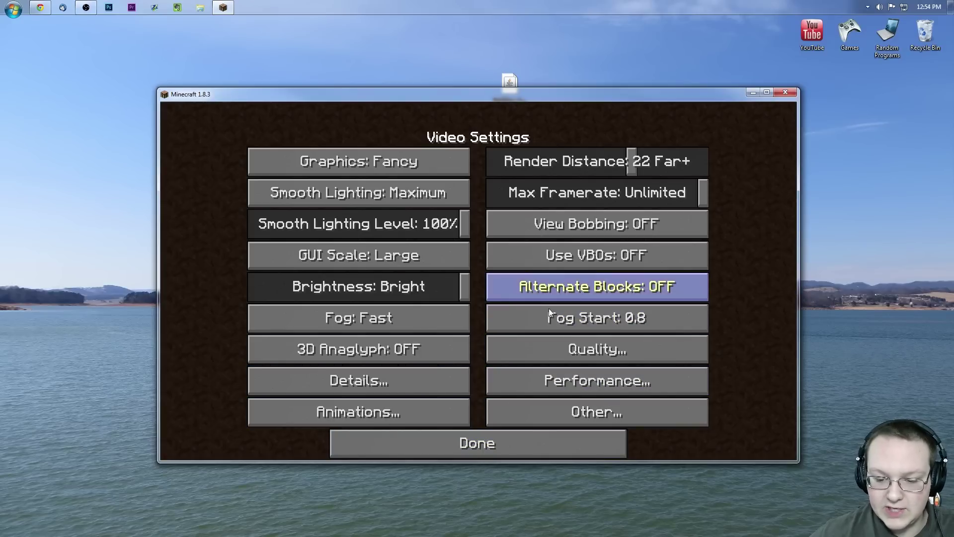
click(472, 441)
click(475, 440)
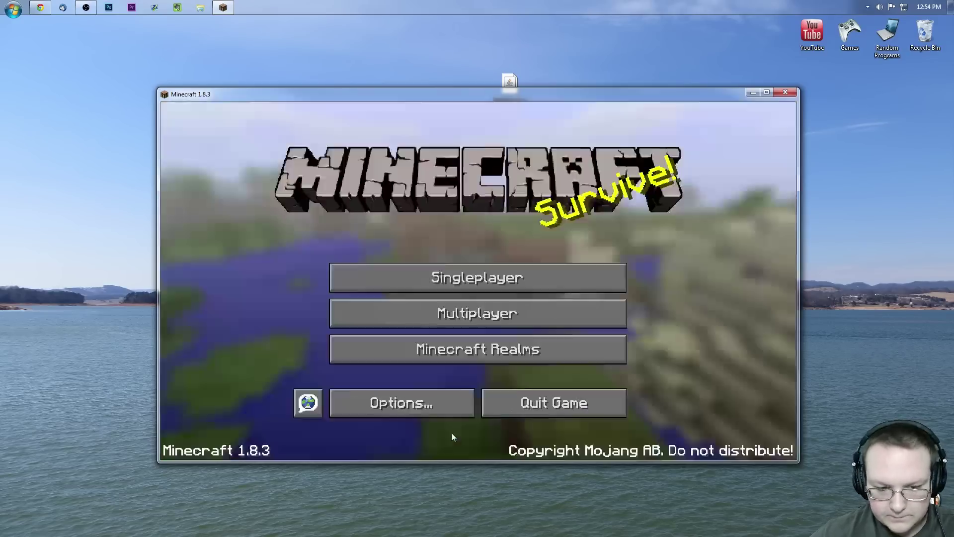
Load the Nic's Craft singleplayer world and walk toward the doorway
click(456, 279)
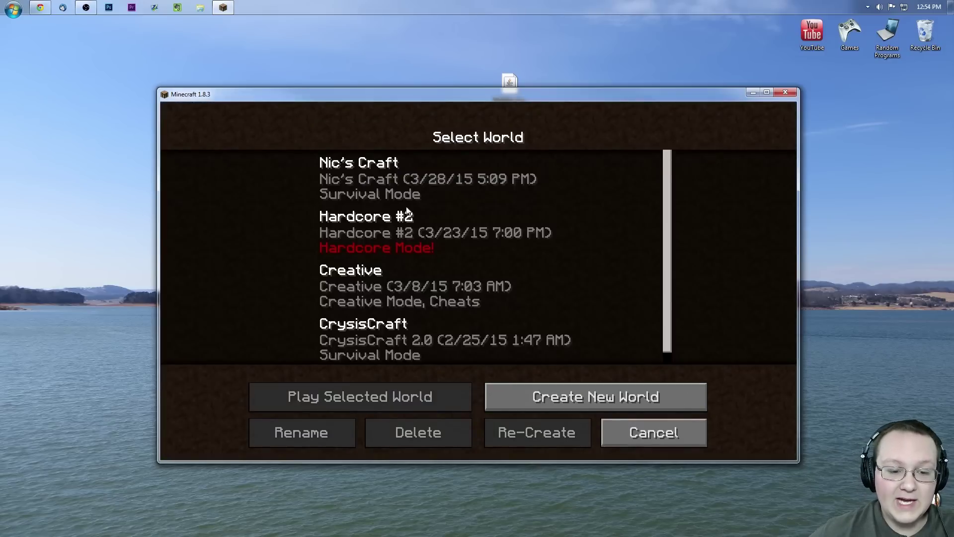
double_click(391, 191)
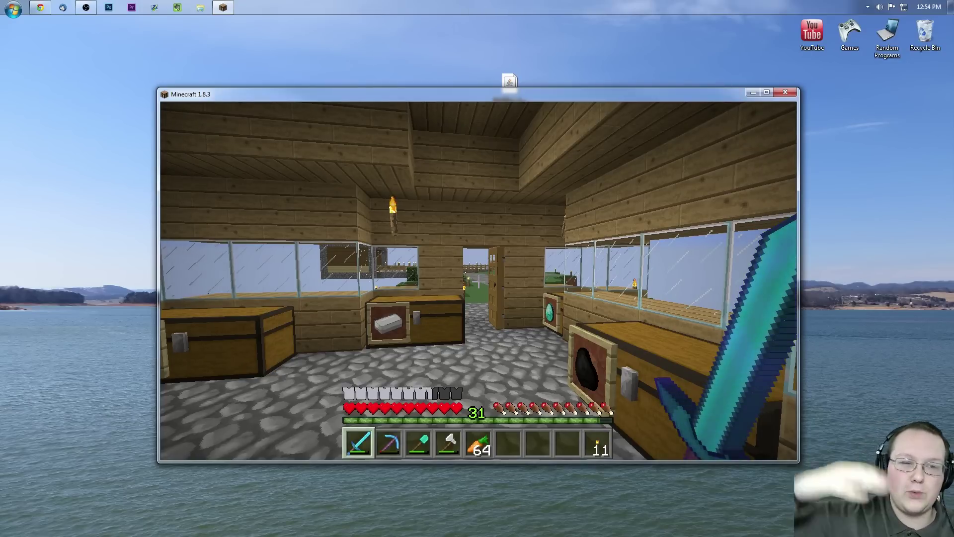
key(w)
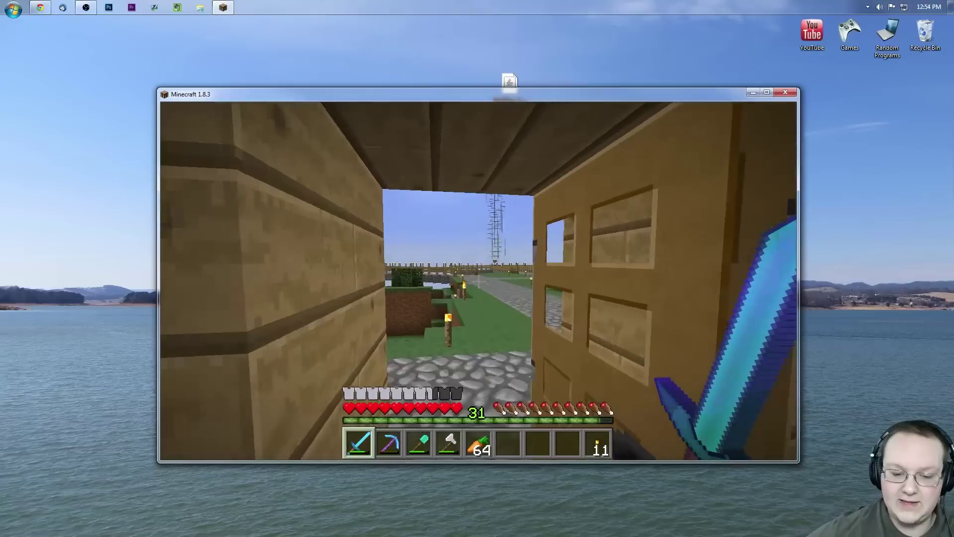
Show the F3 debug screen with OptiFine version and FPS, then pause and open Options
key(F3)
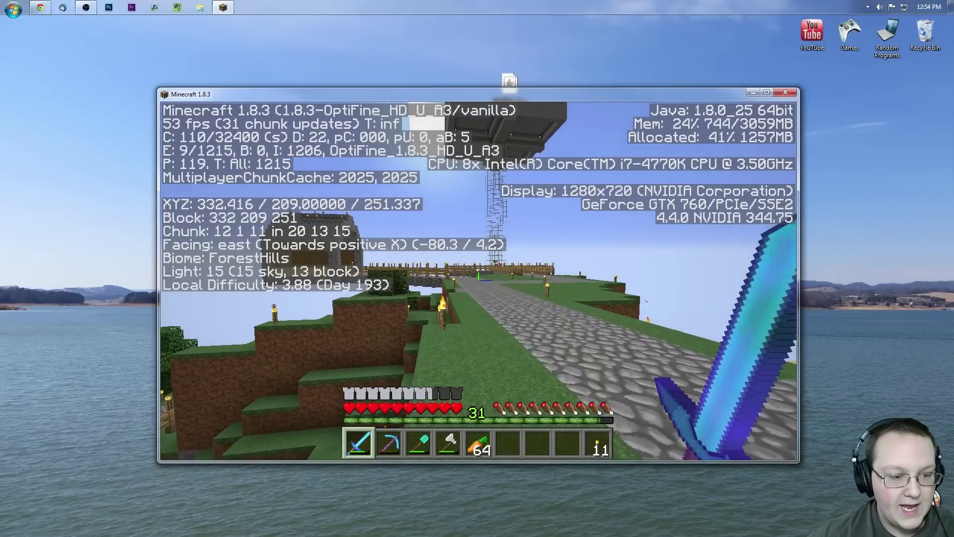
key(w)
key(w)
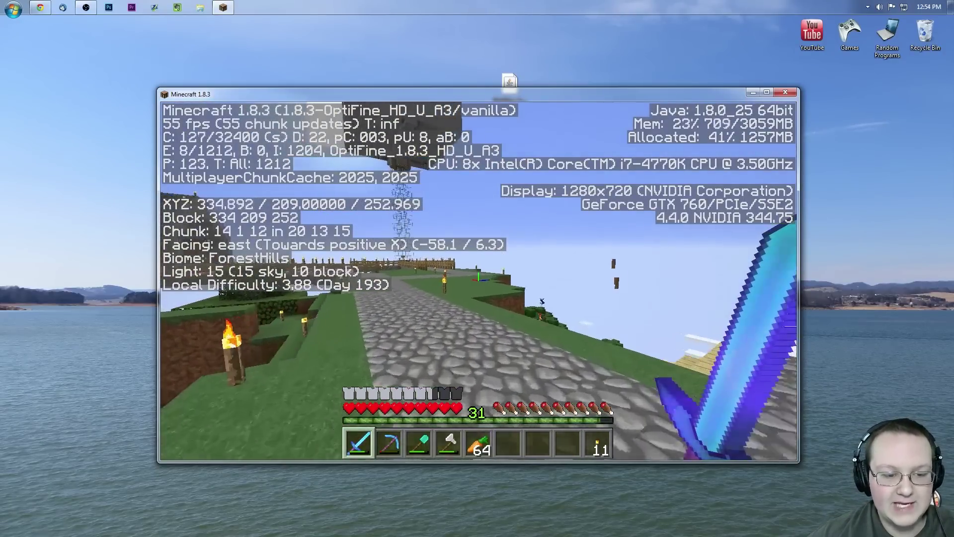
key(Escape)
click(451, 313)
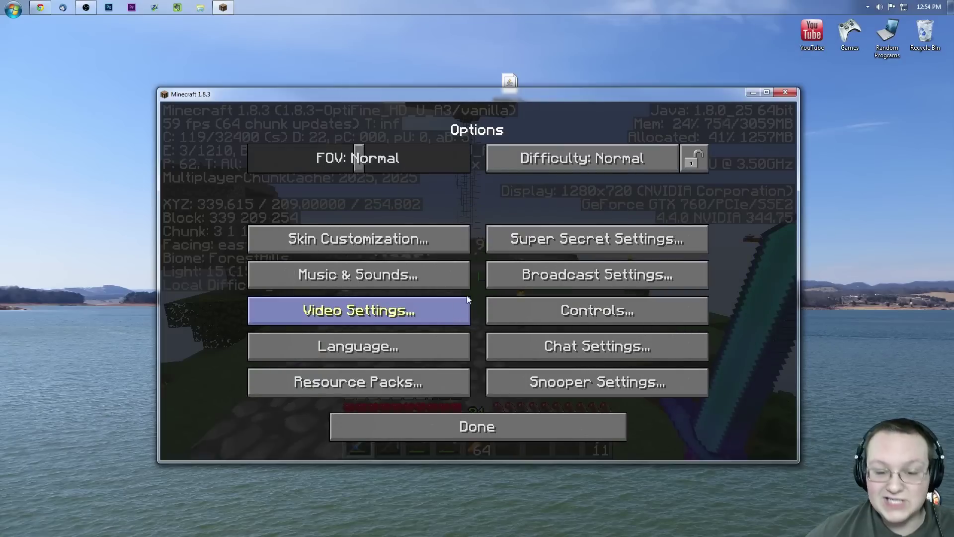
Deactivate the Faithful 64 and Faithful 32 resource packs
click(414, 390)
click(507, 191)
click(505, 197)
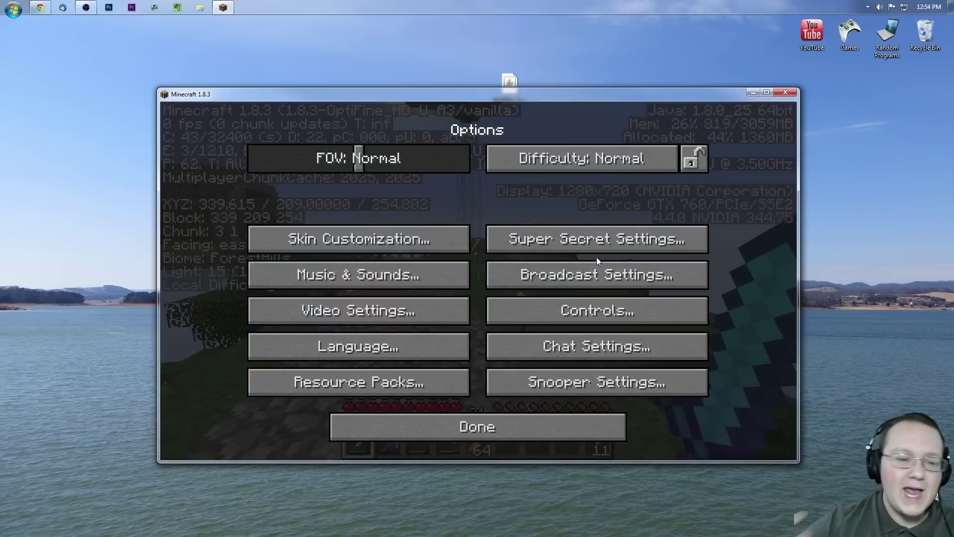
Set render distance to 2 Tiny, smooth lighting OFF and Fast graphics, then resume the game
click(437, 315)
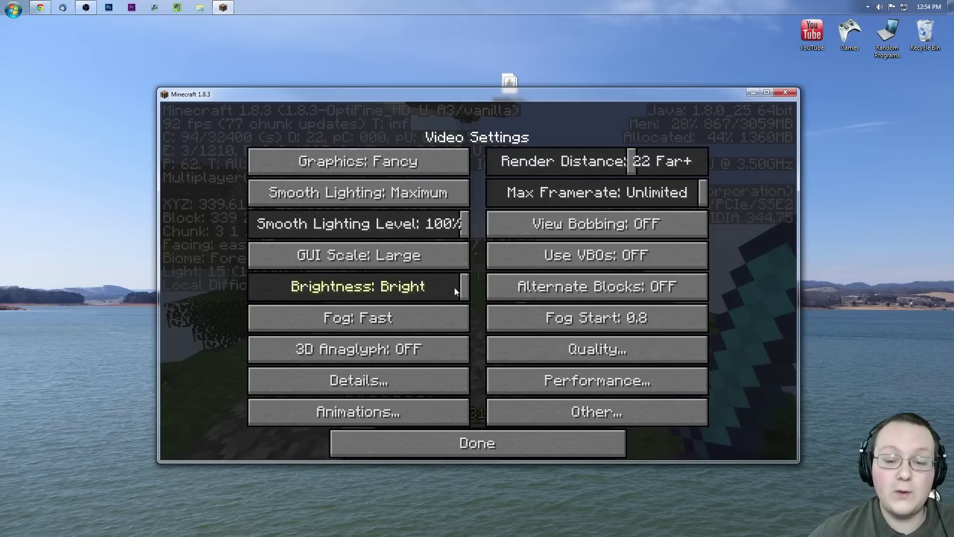
drag(632, 161, 492, 161)
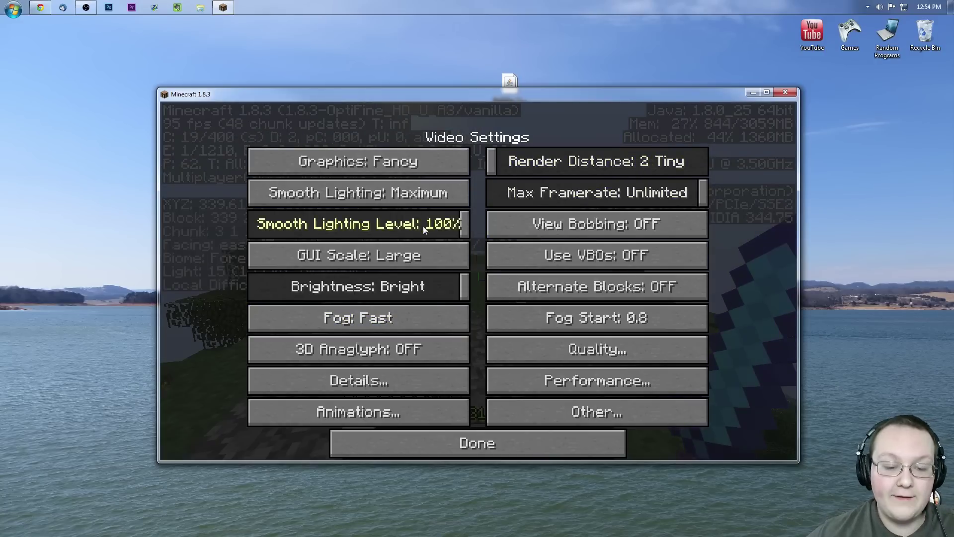
drag(422, 226, 252, 225)
click(335, 160)
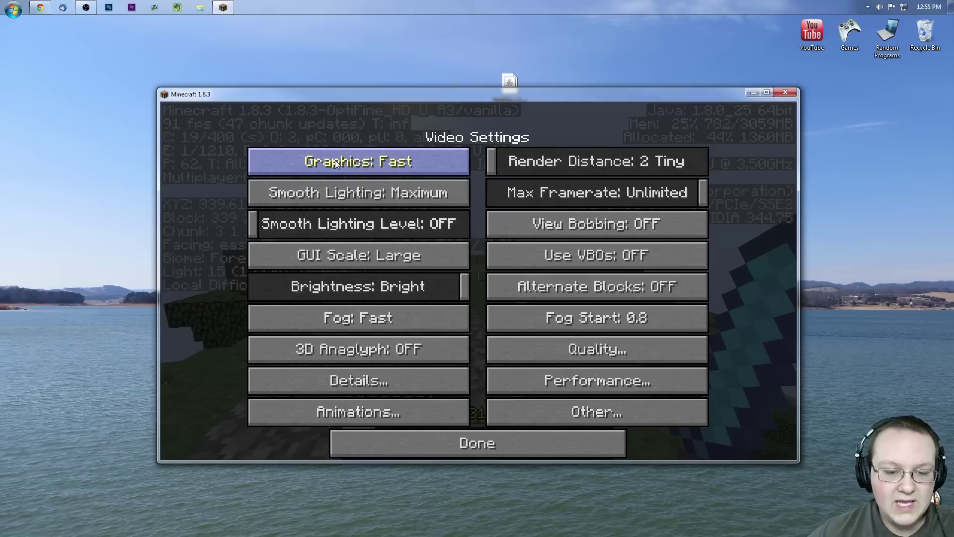
click(335, 160)
click(335, 160)
click(349, 189)
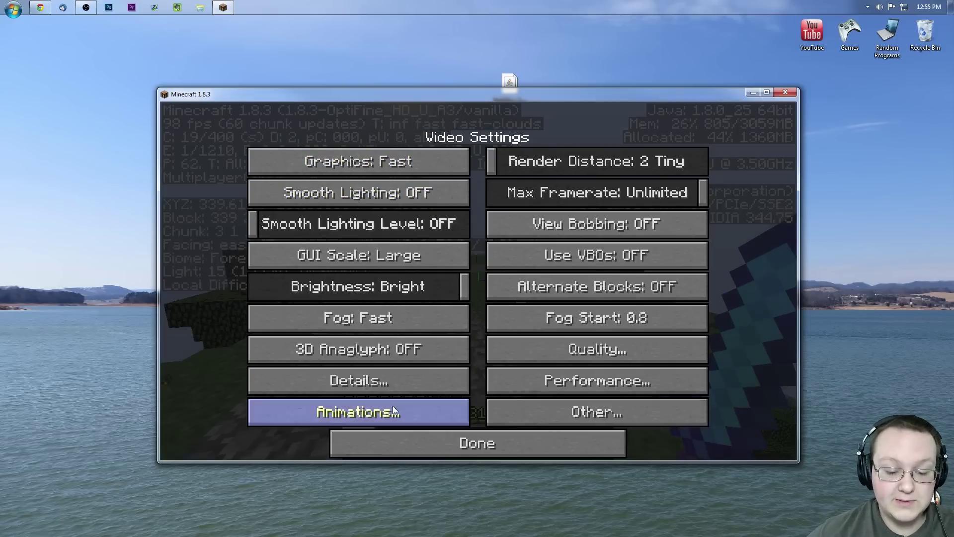
click(435, 438)
click(453, 428)
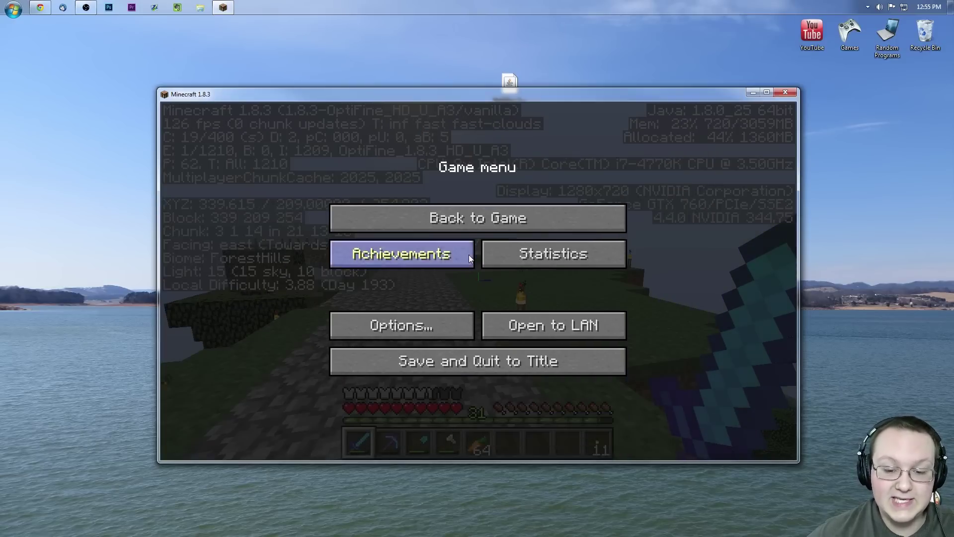
click(467, 218)
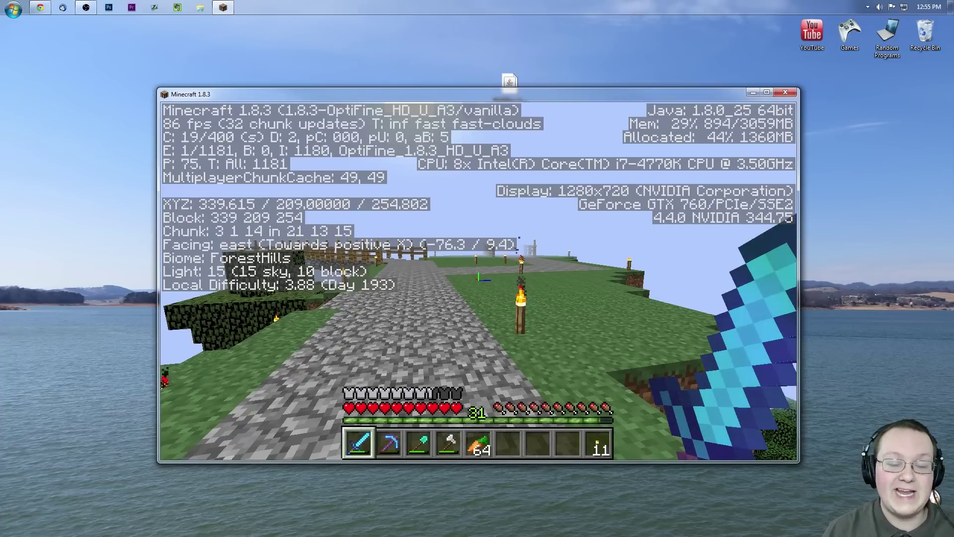